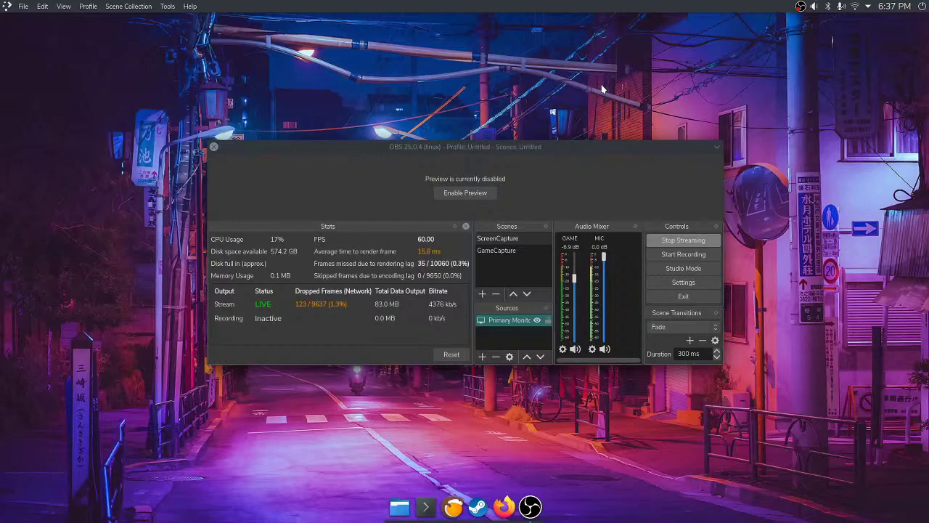
- Decline the Exit OBS? prompt so the live stream keeps running
left_click(213, 147)
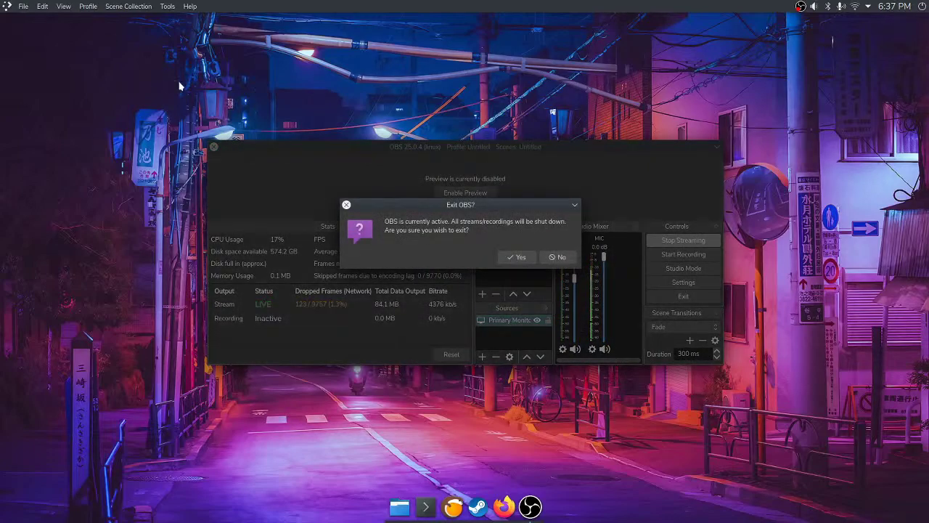
left_click(560, 257)
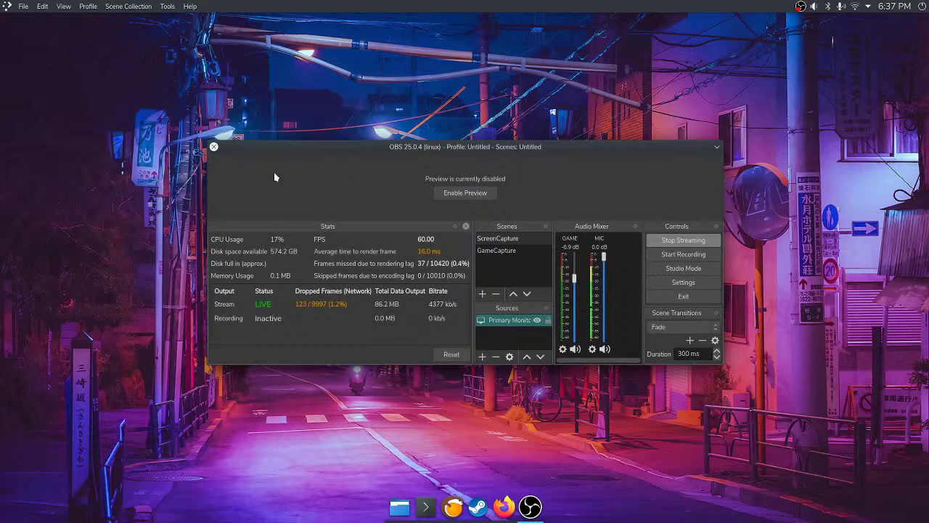
- Minimize OBS, launch Info Center from the launcher and centre its window on screen
left_click(717, 146)
left_click(5, 9)
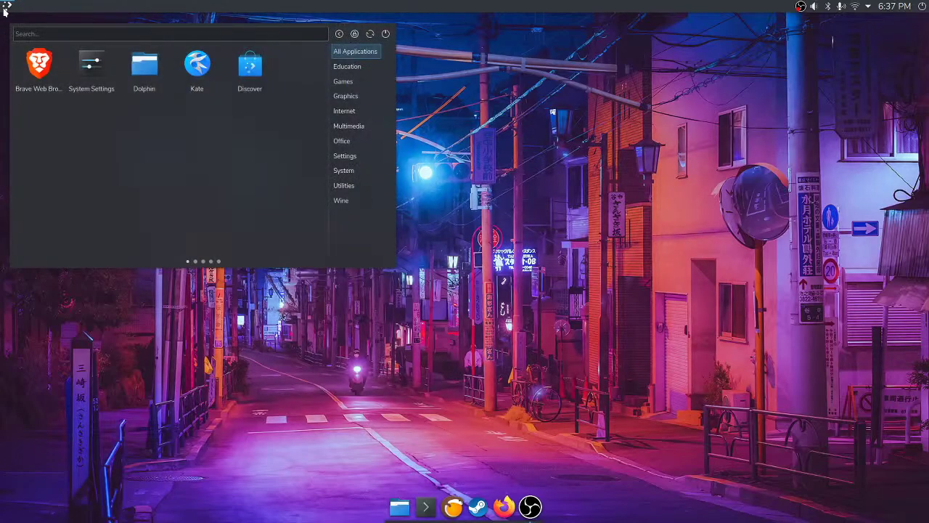
type("obs")
key("Return")
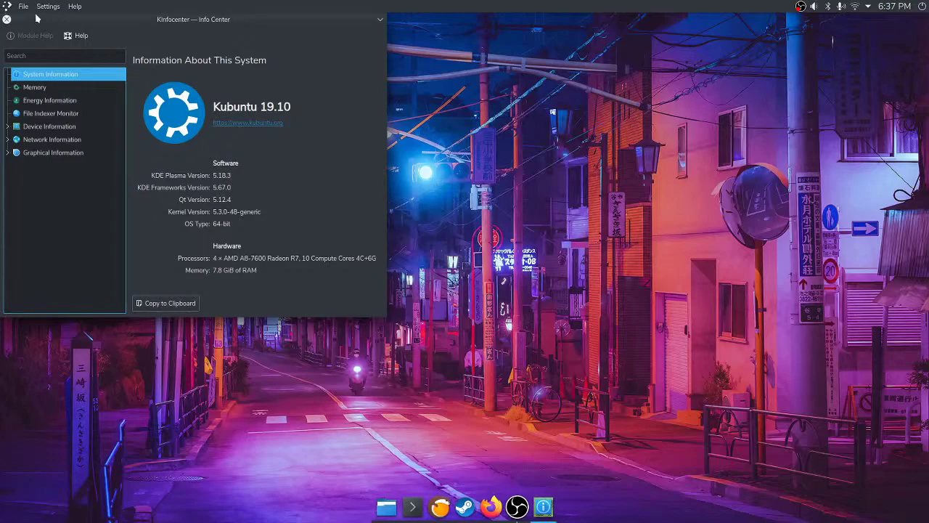
left_click_drag(186, 22, 441, 57)
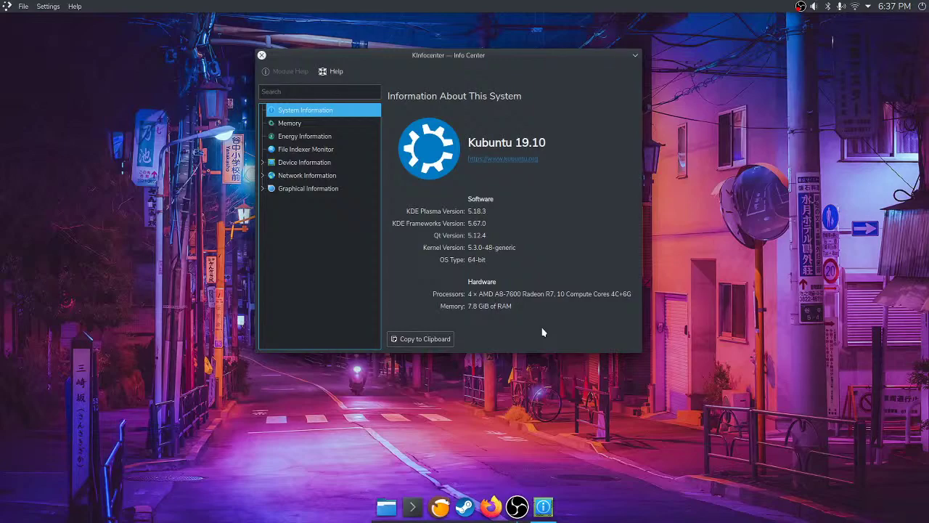
- Launch NVIDIA X Server Settings and move its window to the upper left
left_click(8, 6)
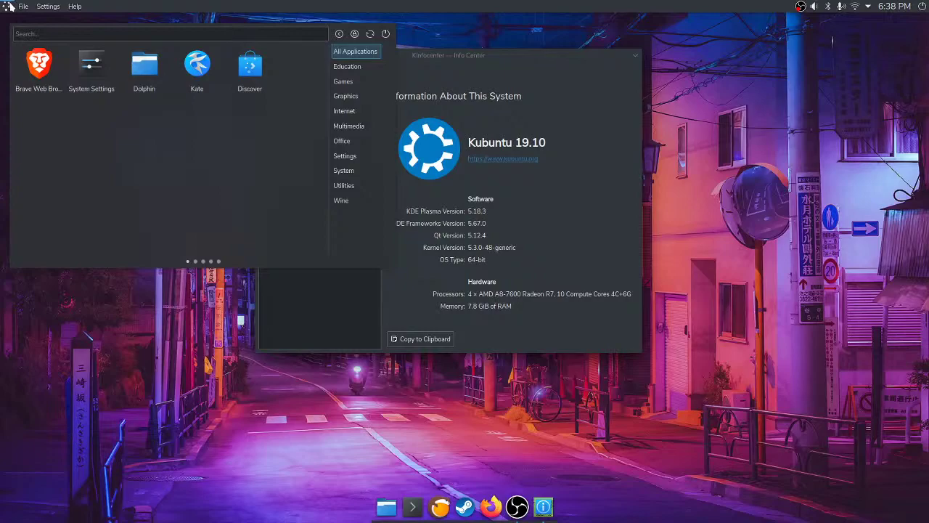
type("nvid")
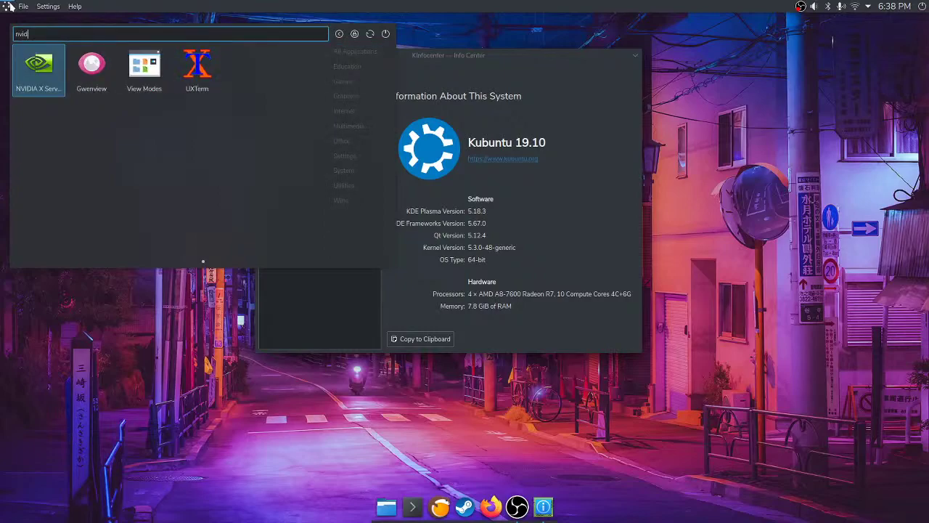
key("Return")
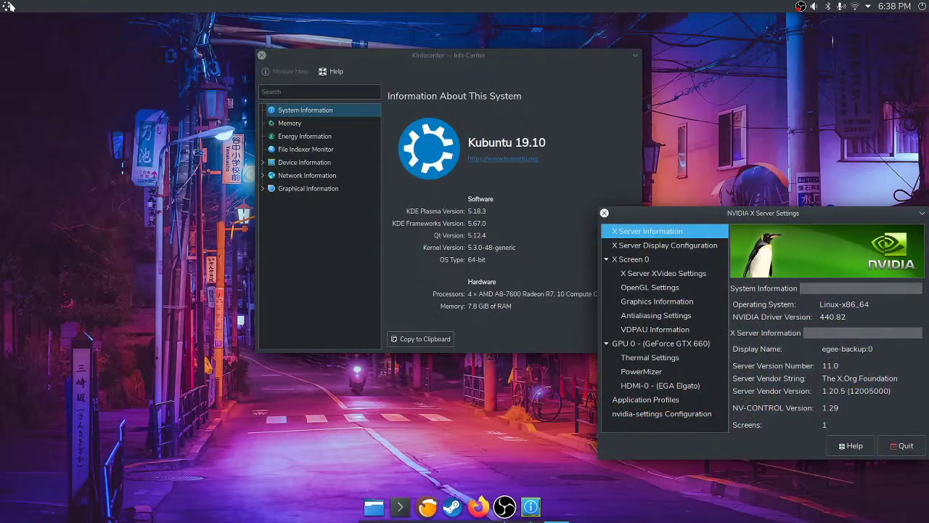
left_click_drag(761, 216, 383, 59)
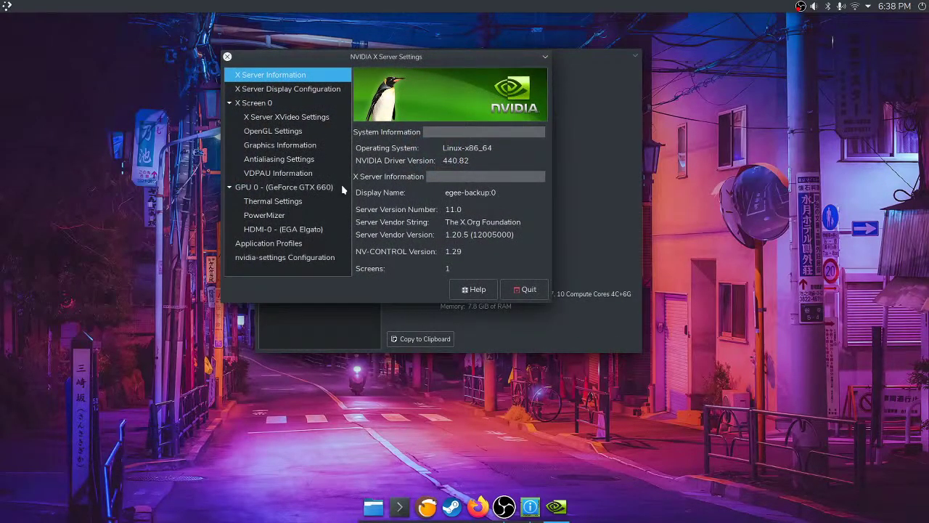
- Review the GPU 0 page: GeForce GTX 660 processor name and GPU Utilization value
left_click(304, 187)
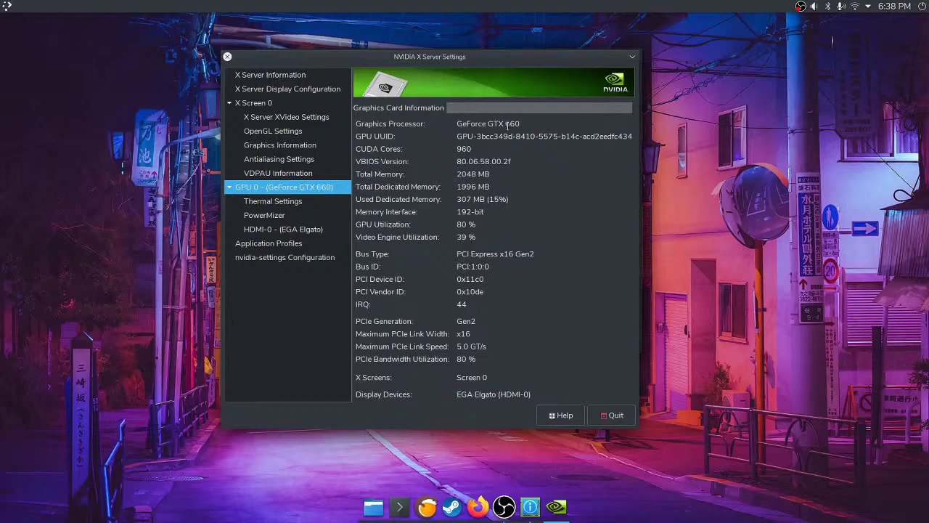
left_click(533, 126)
double_click(459, 225)
- Quit NVIDIA X Server Settings with confirmation and close the Info Center window
left_click(609, 414)
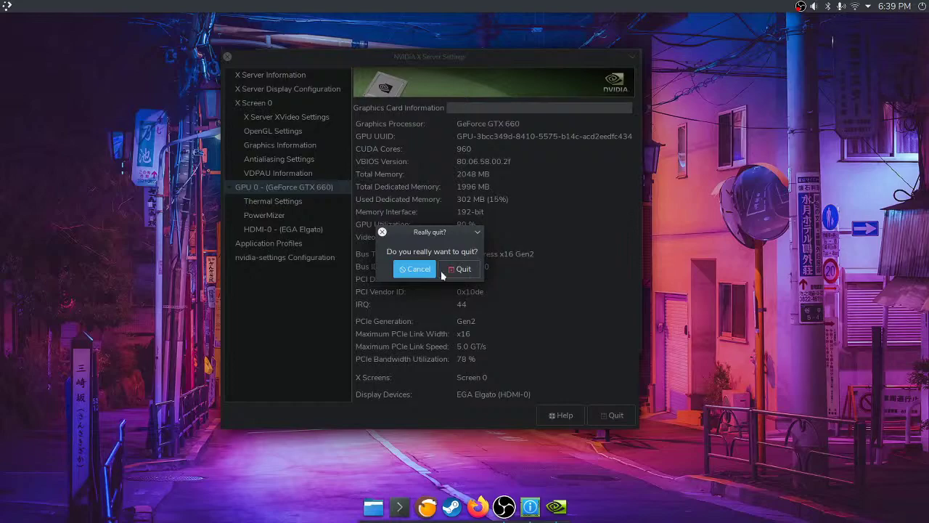
left_click(460, 270)
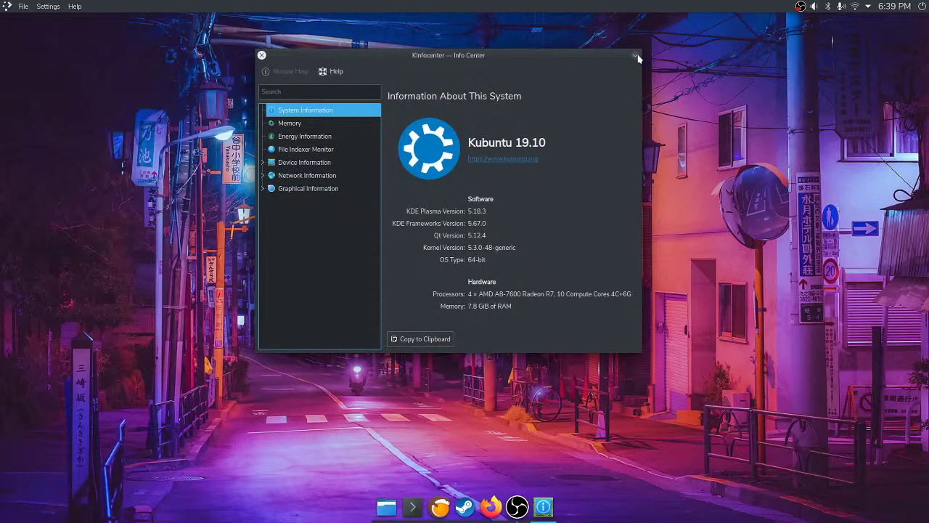
left_click(262, 54)
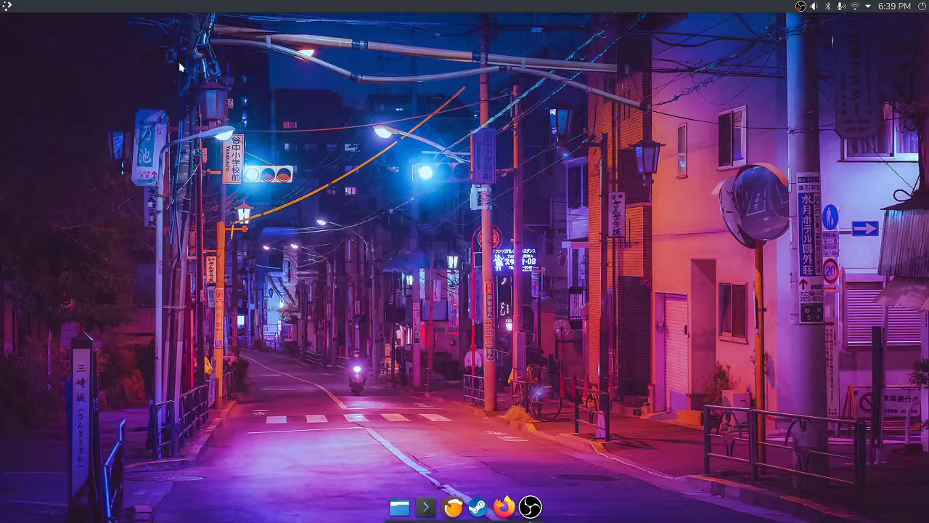
- Launch Discover and move its window toward the screen centre
left_click(7, 11)
type("dis")
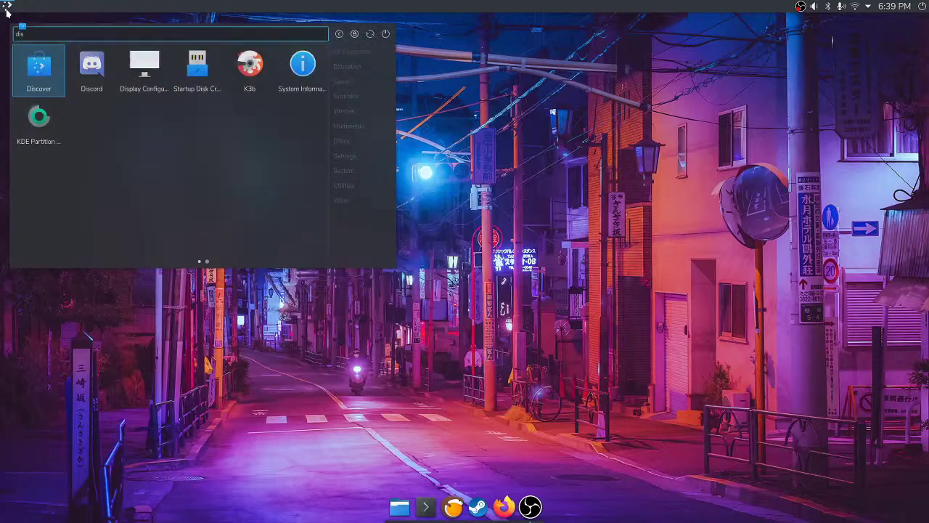
key("Return")
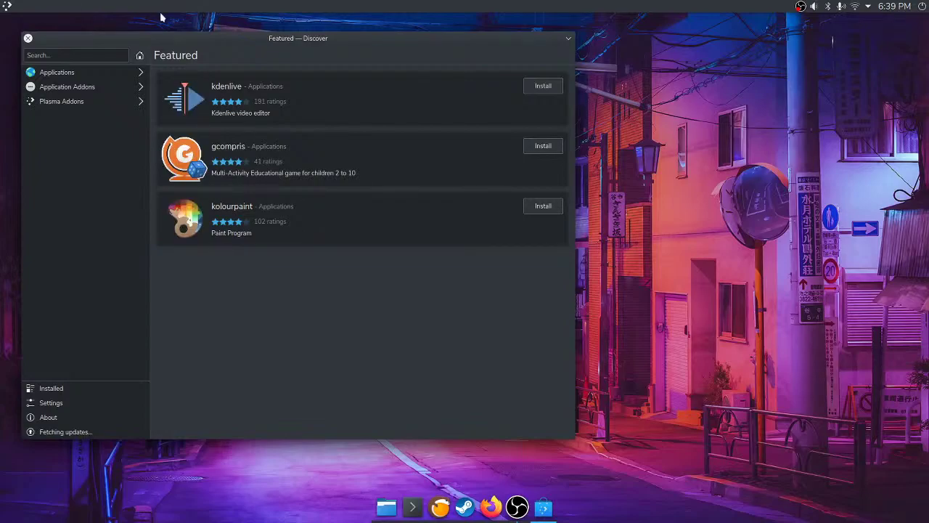
left_click_drag(249, 41, 422, 54)
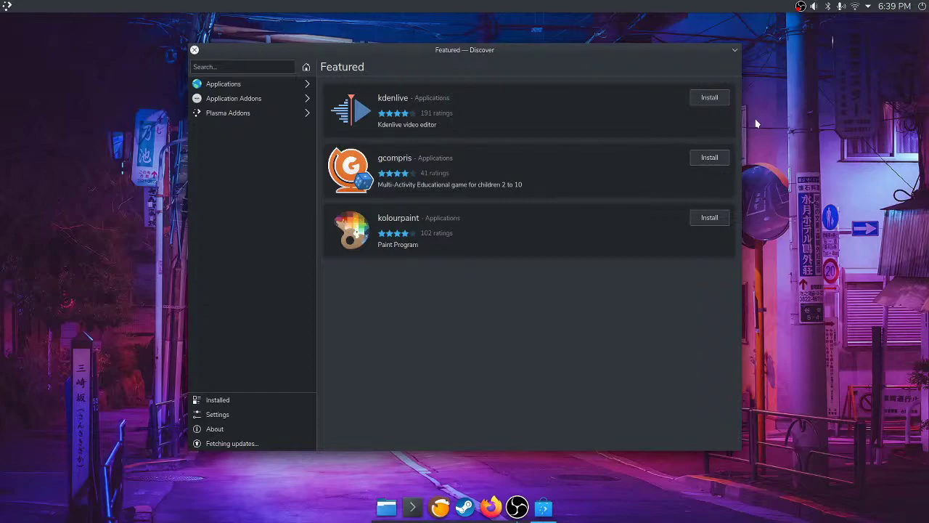
- Browse Applications > Games, view the 0 A.D. details page, then open Discover's Settings
left_click(246, 86)
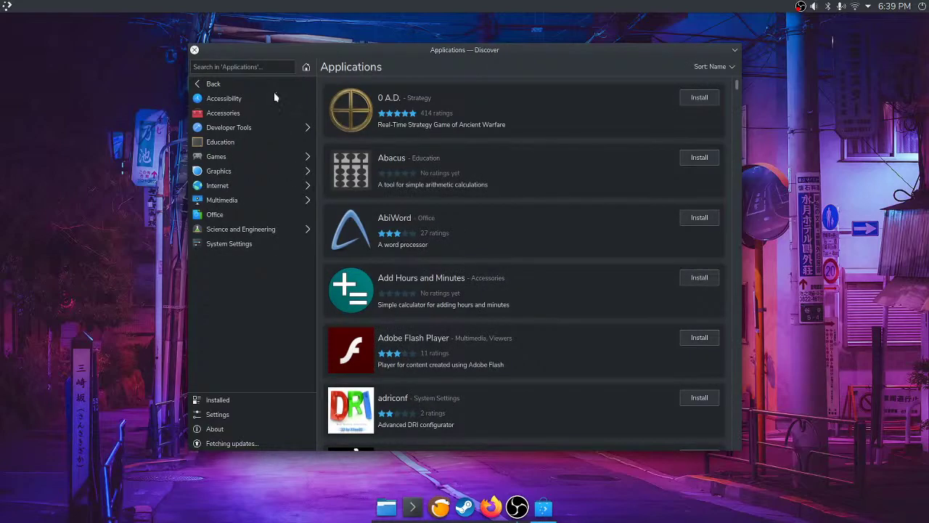
left_click(243, 159)
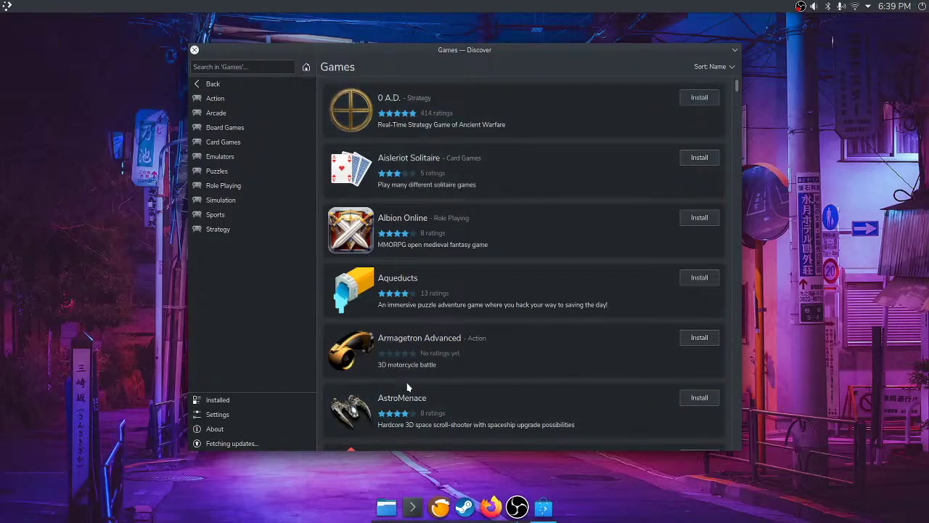
left_click(427, 113)
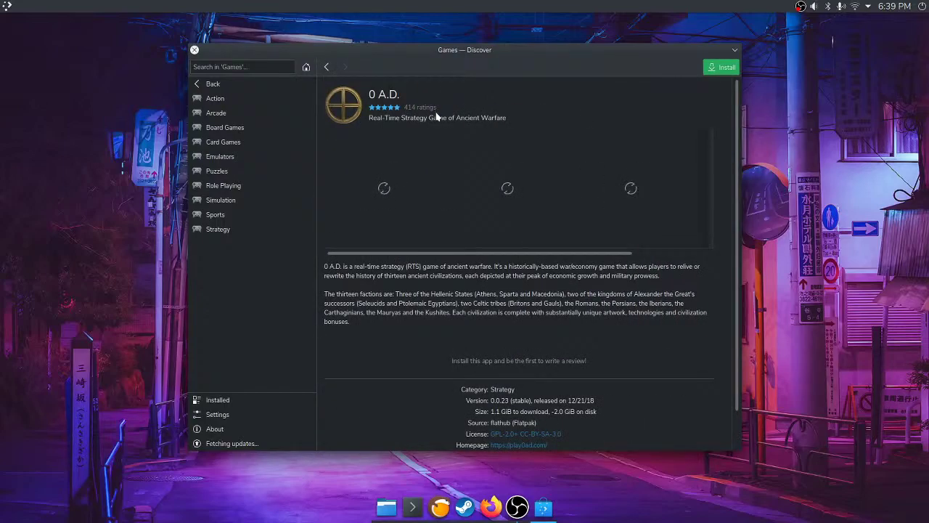
scroll(488, 410, "down", 3)
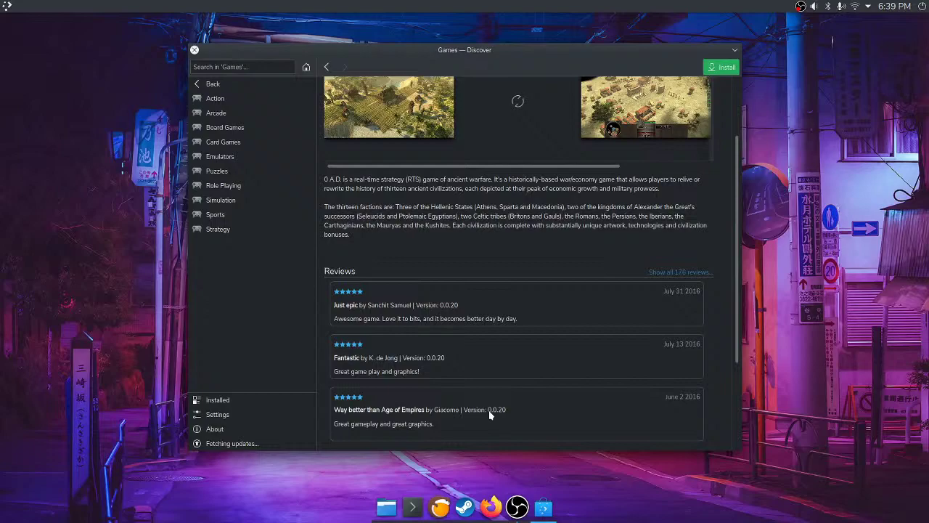
scroll(488, 409, "up", 3)
left_click(212, 85)
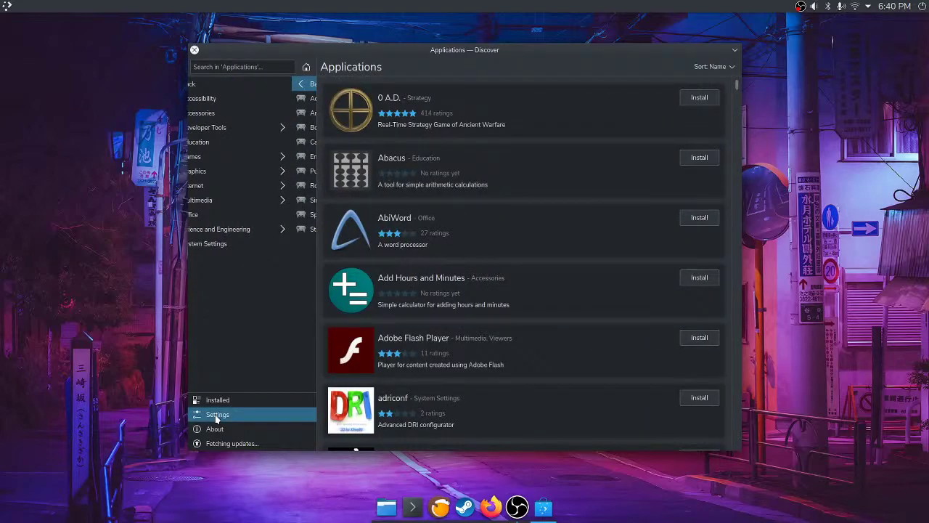
left_click(217, 415)
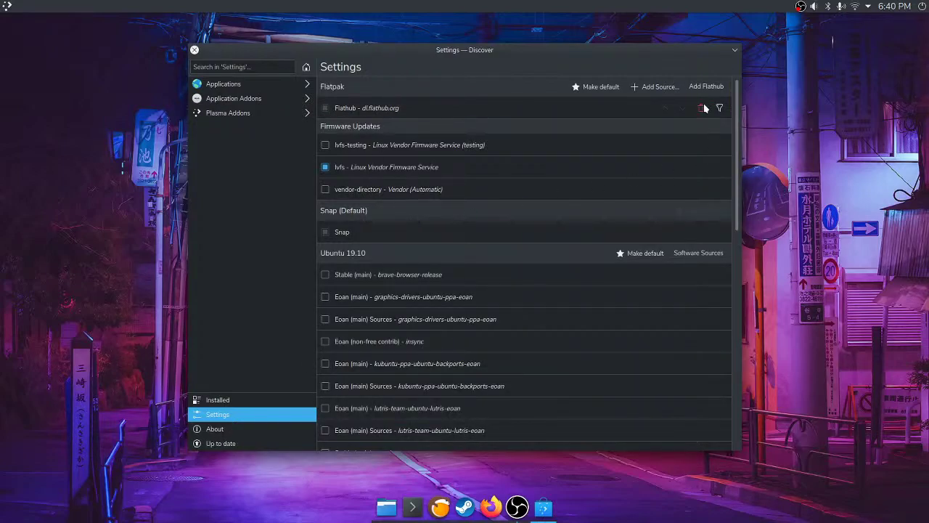
- Start removing the Flathub source, then cancel so it stays listed
scroll(445, 201, "down", 1)
scroll(446, 203, "down", 6)
scroll(446, 200, "down", 3)
scroll(446, 202, "up", 7)
scroll(455, 212, "up", 4)
left_click(698, 113)
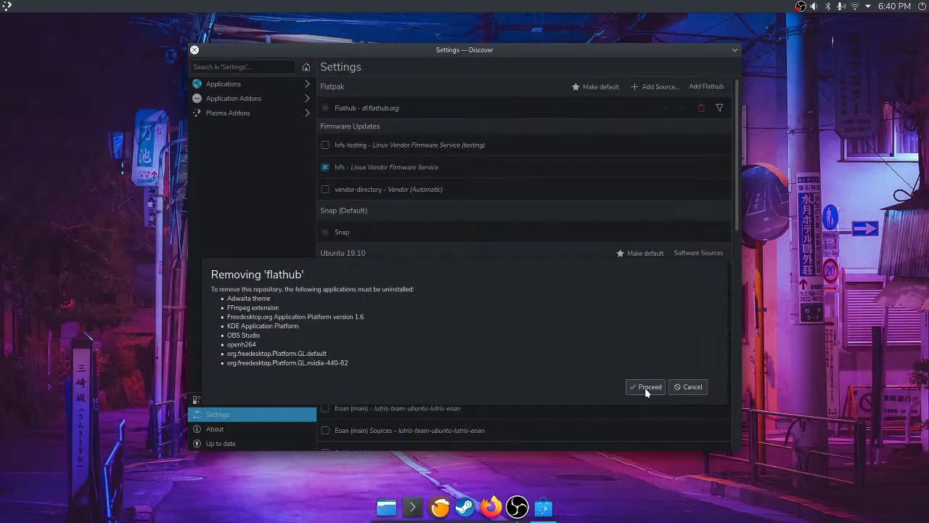
left_click(689, 389)
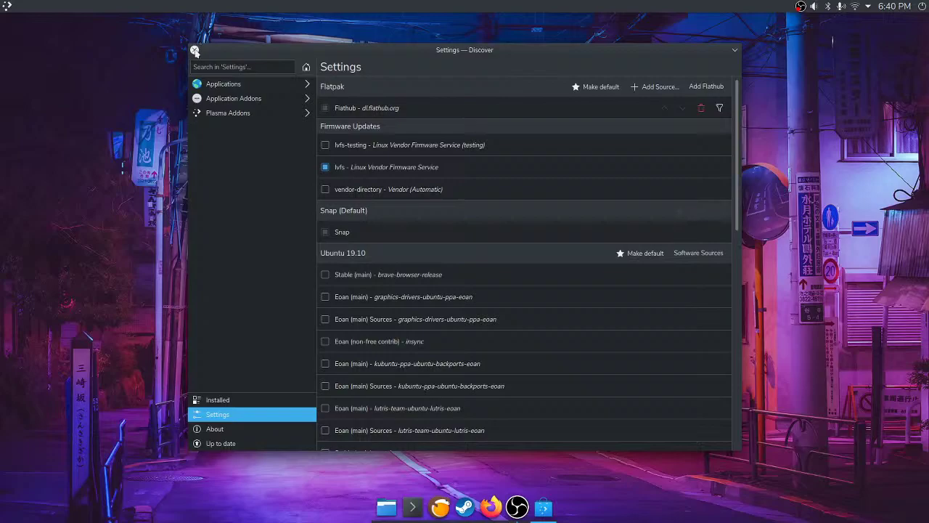
- Browse the apps offered by Flathub and return to the software sources settings
left_click(306, 67)
left_click(233, 84)
left_click(222, 415)
left_click(720, 108)
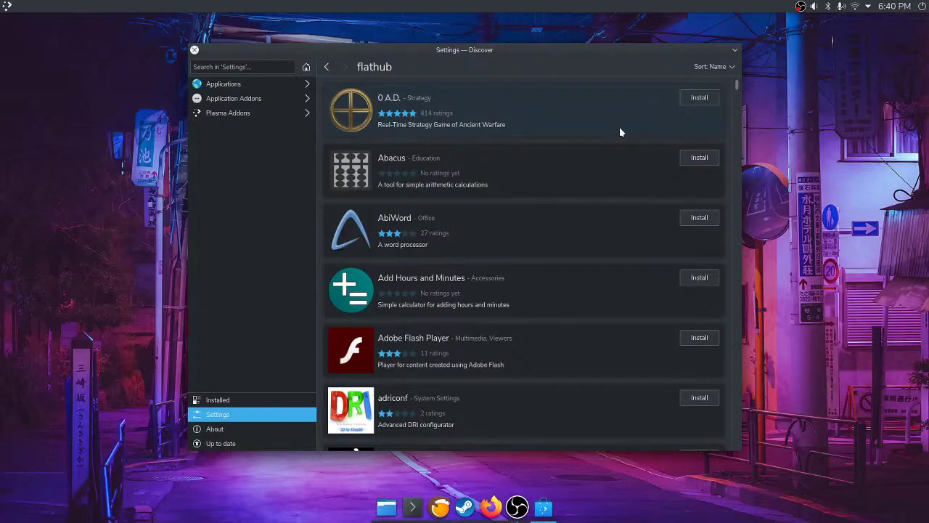
left_click(326, 66)
left_click(712, 259)
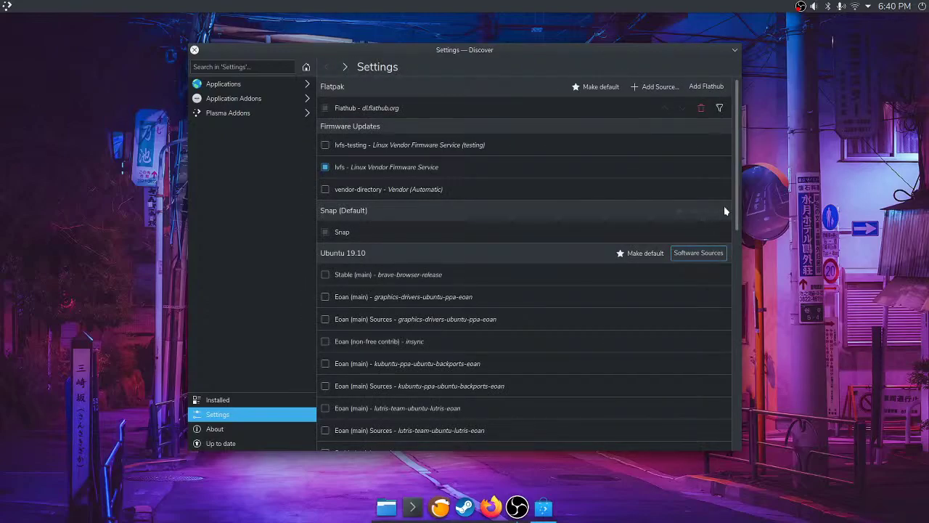
left_click(719, 108)
scroll(585, 98, "down", 2)
scroll(501, 305, "up", 2)
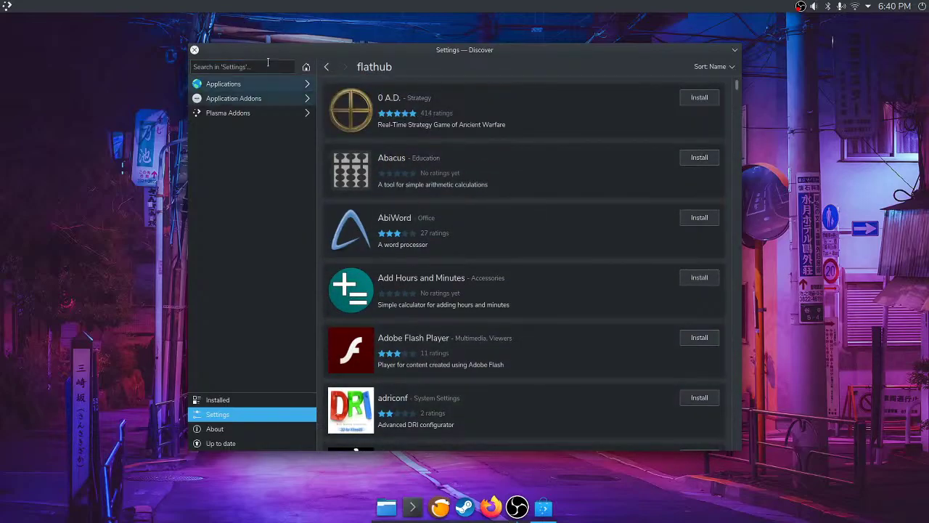
left_click(330, 70)
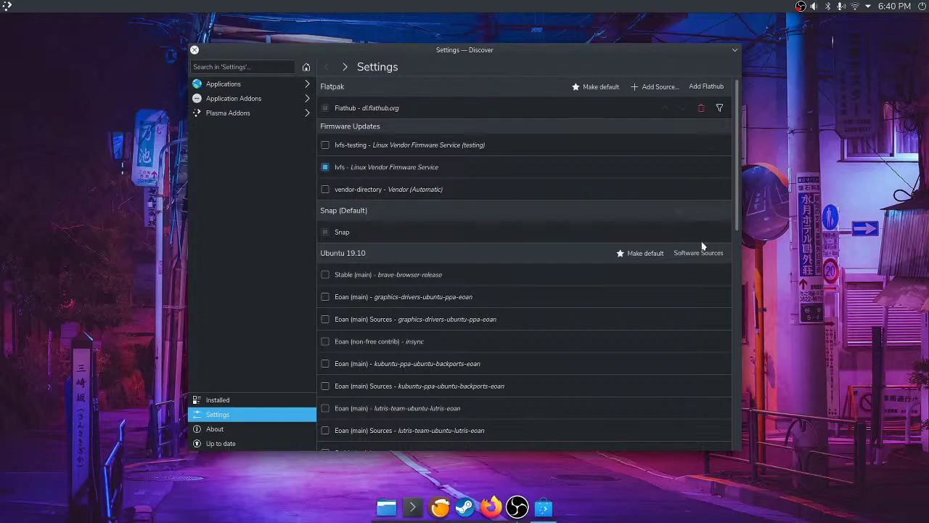
- Open Applications > Games and scroll down through the games list
left_click(240, 90)
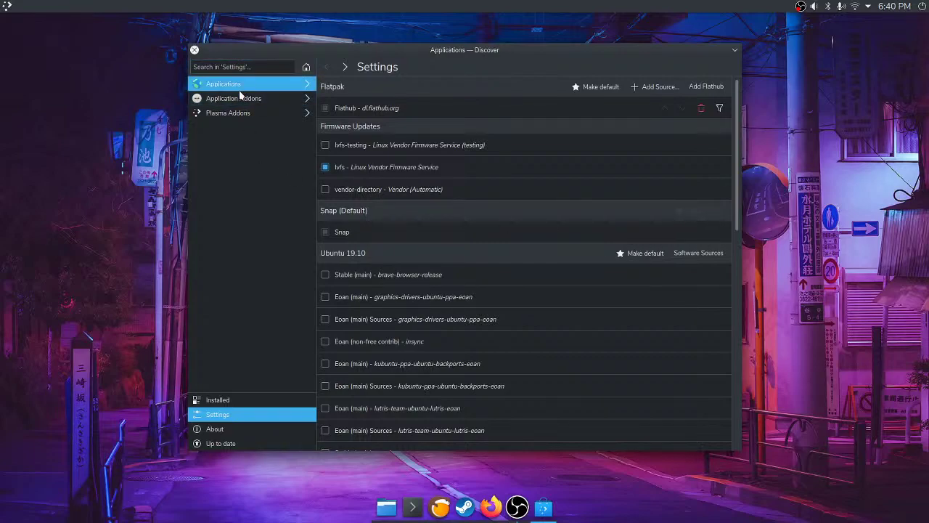
left_click(227, 155)
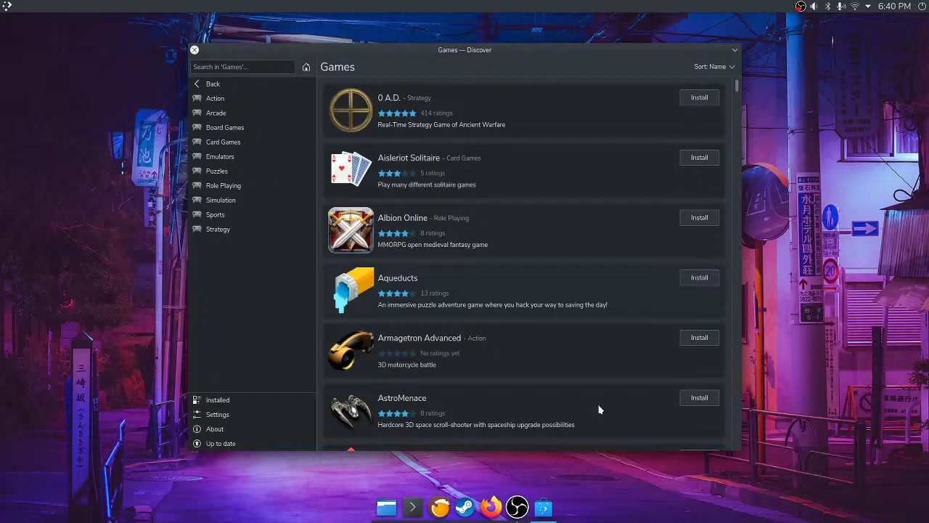
scroll(595, 412, "down", 5)
scroll(598, 411, "down", 12)
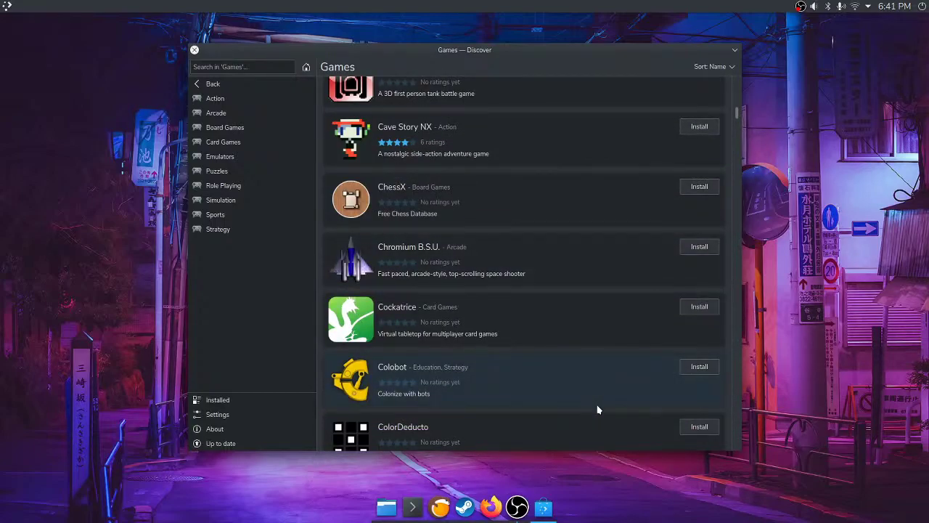
scroll(598, 410, "down", 1)
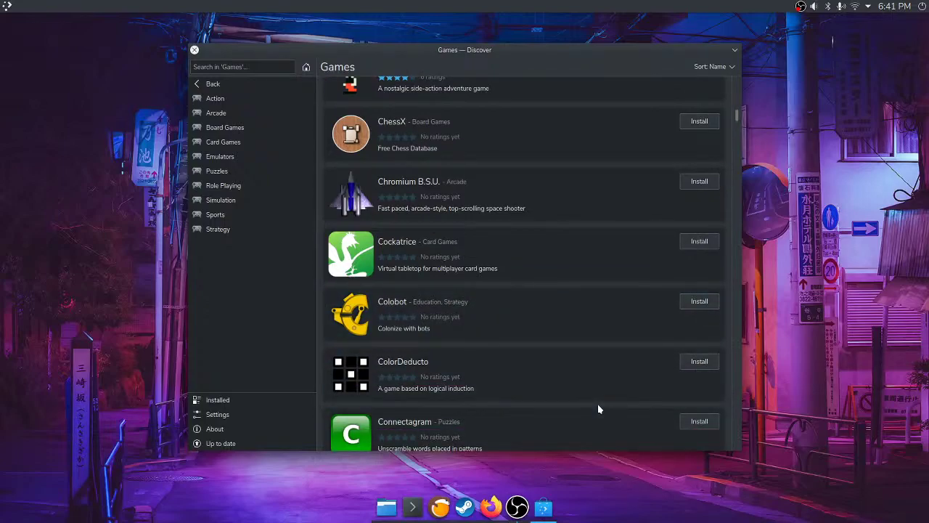
scroll(599, 410, "down", 4)
scroll(599, 410, "down", 2)
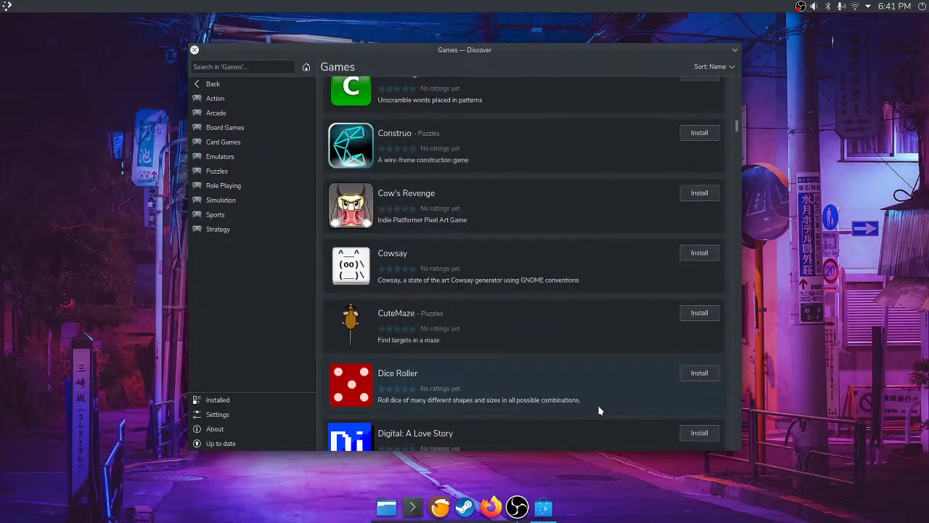
scroll(598, 411, "down", 6)
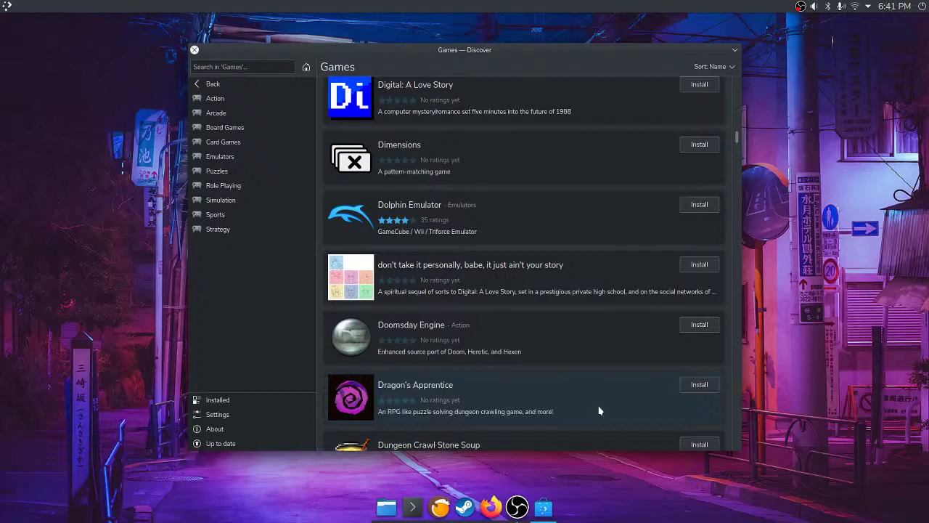
scroll(599, 410, "down", 2)
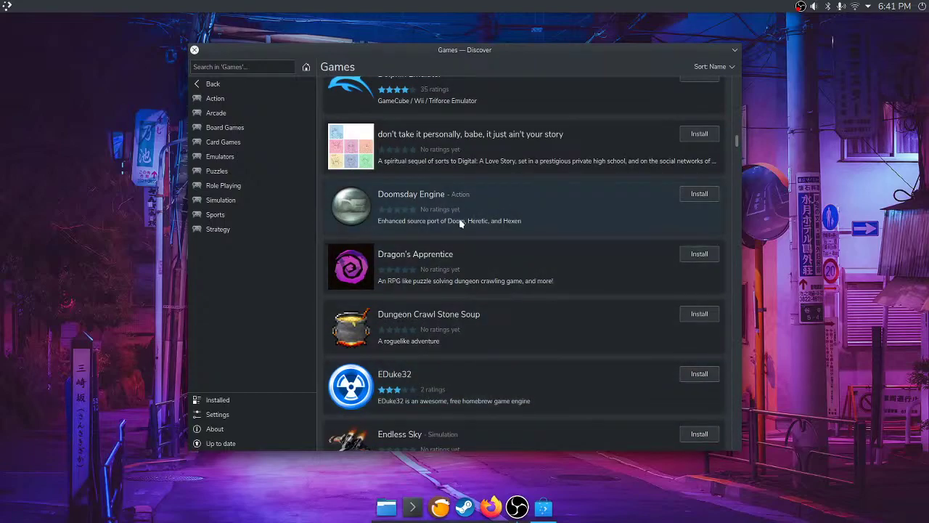
- View the Doomsday Engine details page, then go back to the Games list
left_click(401, 208)
scroll(511, 363, "down", 5)
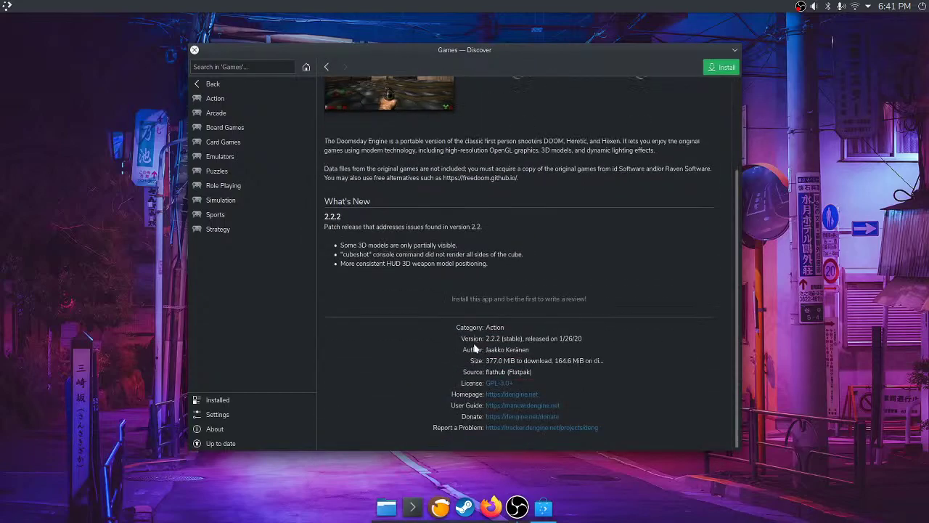
scroll(519, 254, "up", 1)
left_click(311, 83)
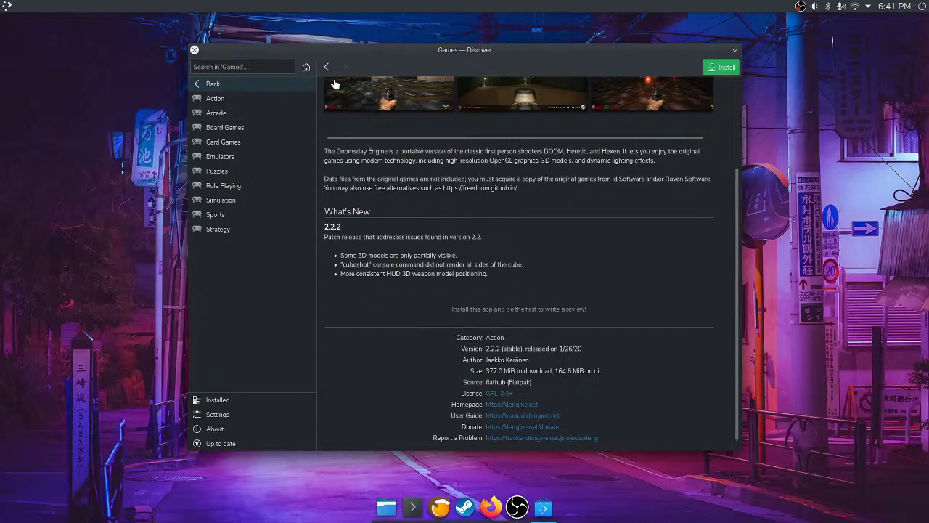
- Scroll further down the Games list to gbrainy, GCompris and GNOME 2048
scroll(456, 329, "down", 2)
scroll(456, 328, "down", 3)
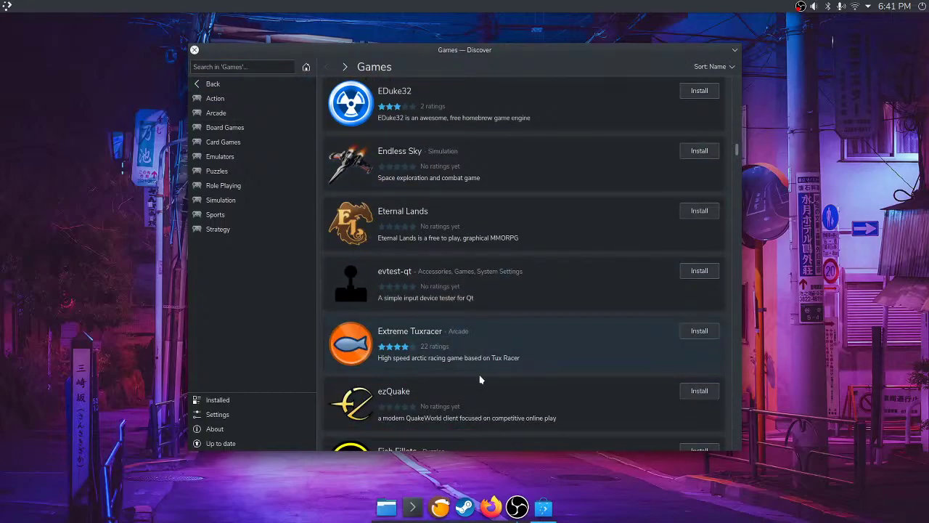
left_click(516, 507)
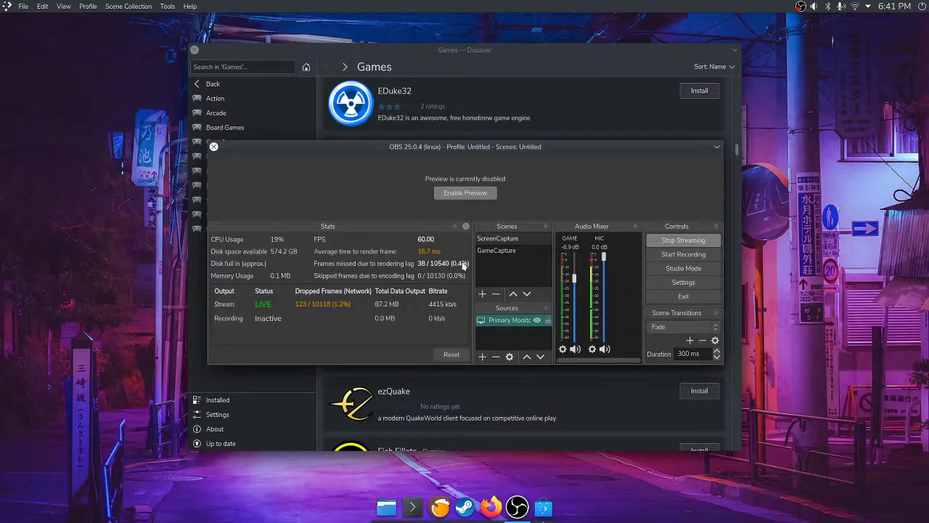
left_click(520, 512)
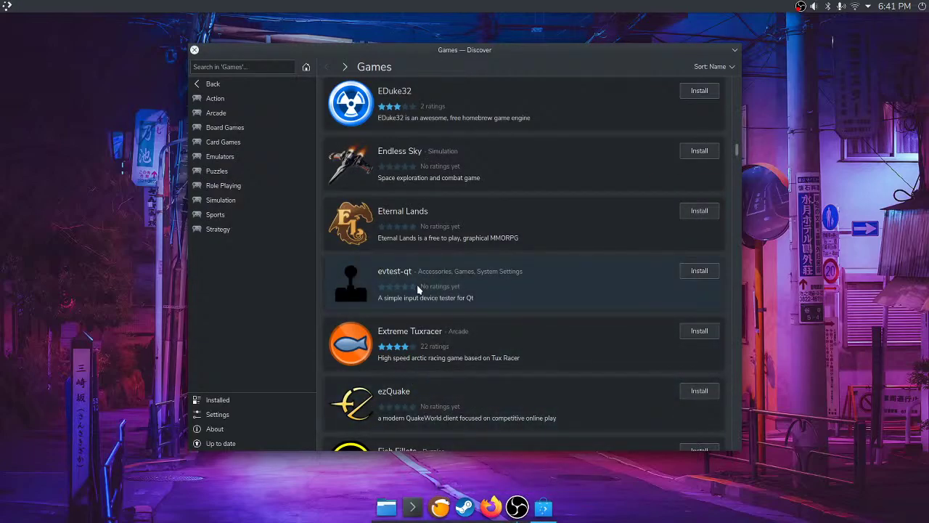
scroll(419, 301, "down", 8)
scroll(420, 305, "down", 2)
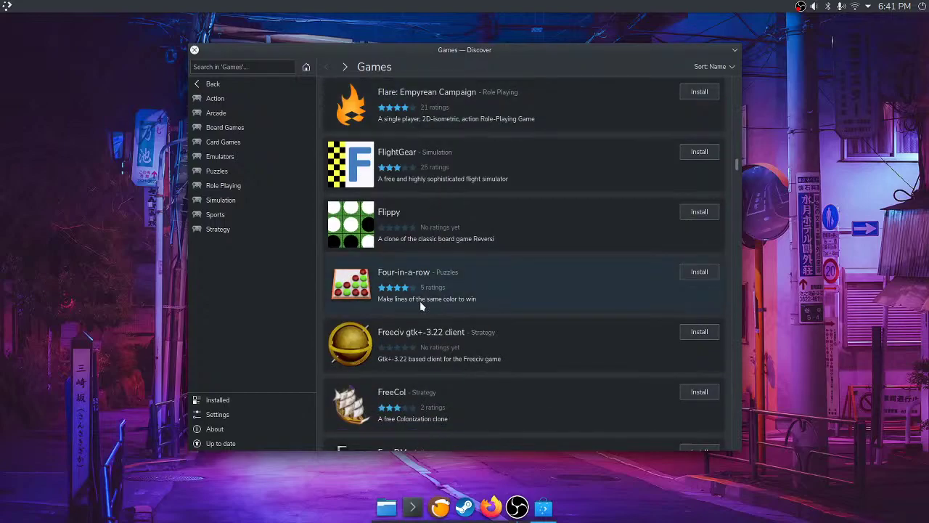
scroll(425, 311, "down", 5)
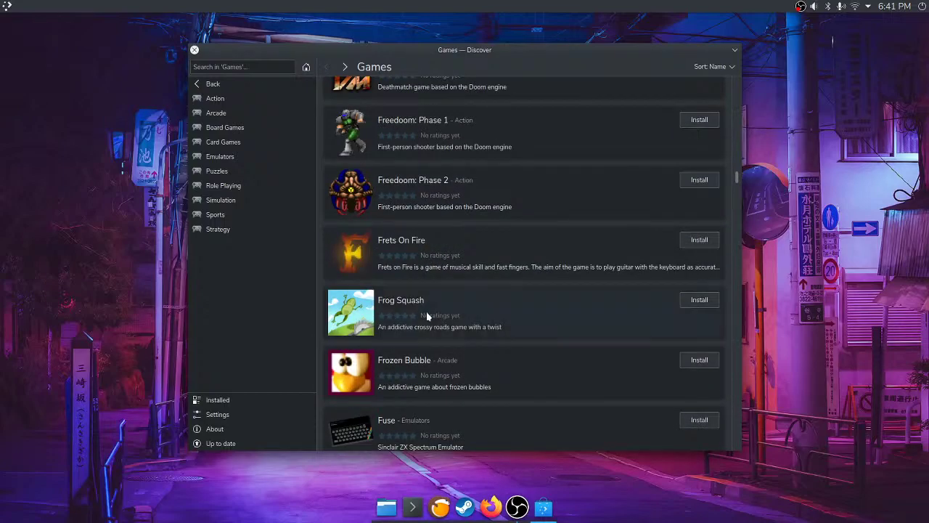
scroll(426, 312, "down", 3)
scroll(431, 326, "down", 1)
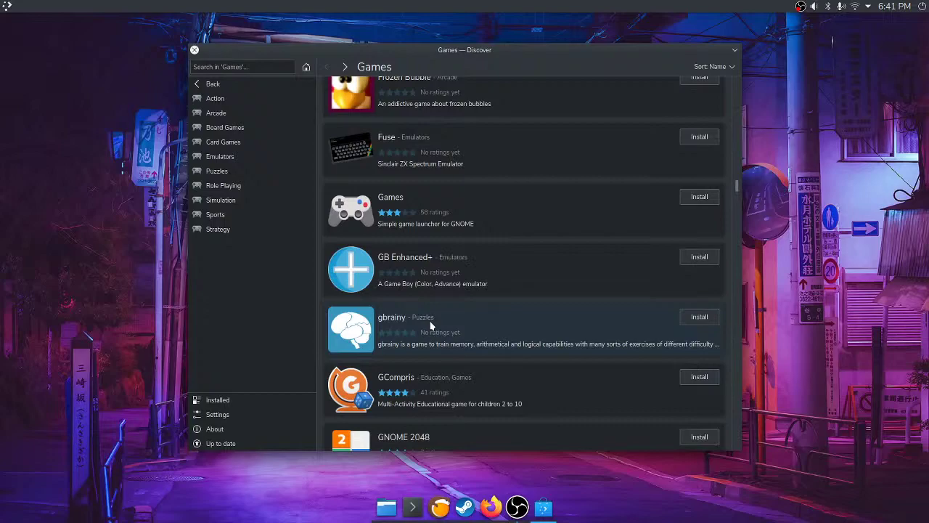
scroll(430, 325, "down", 14)
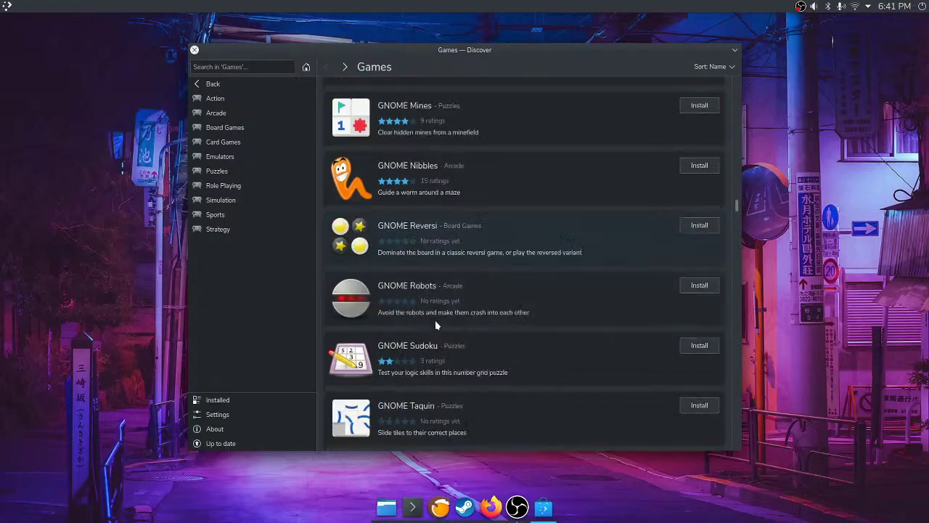